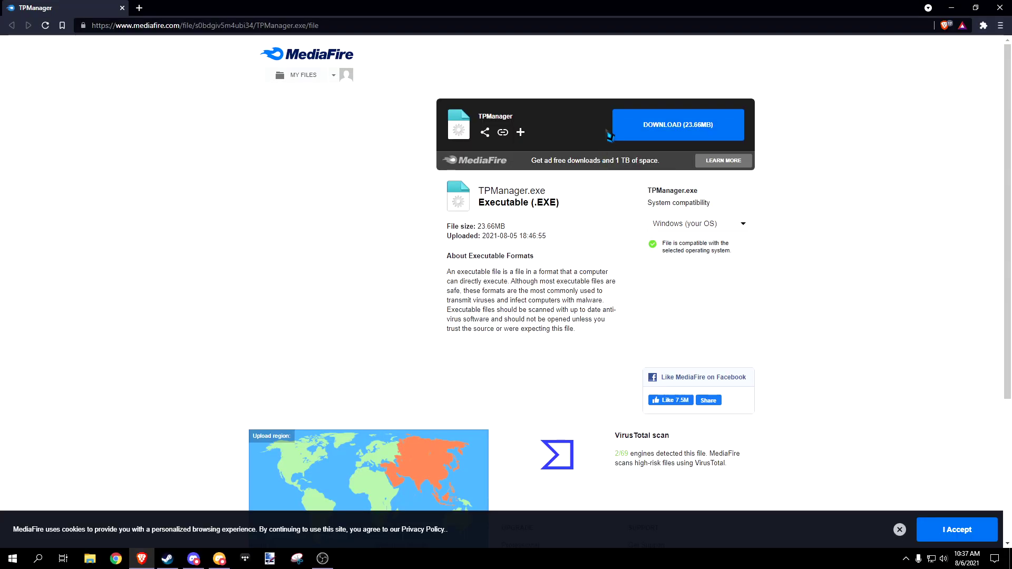
Download TPManager.exe from MediaFire and run it from the desktop, allowing it past SmartScreen.
left_click(695, 131)
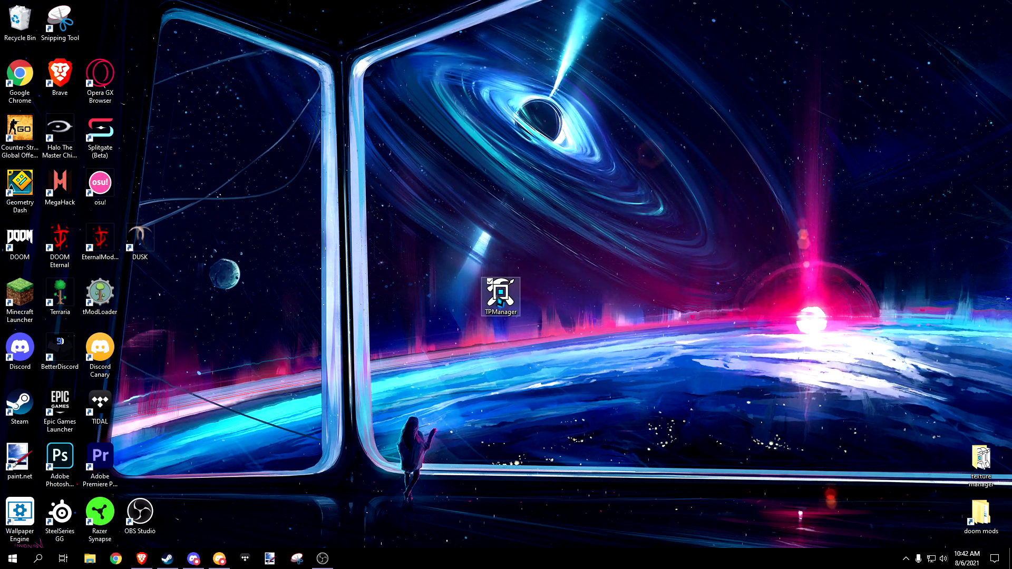
double_click(503, 308)
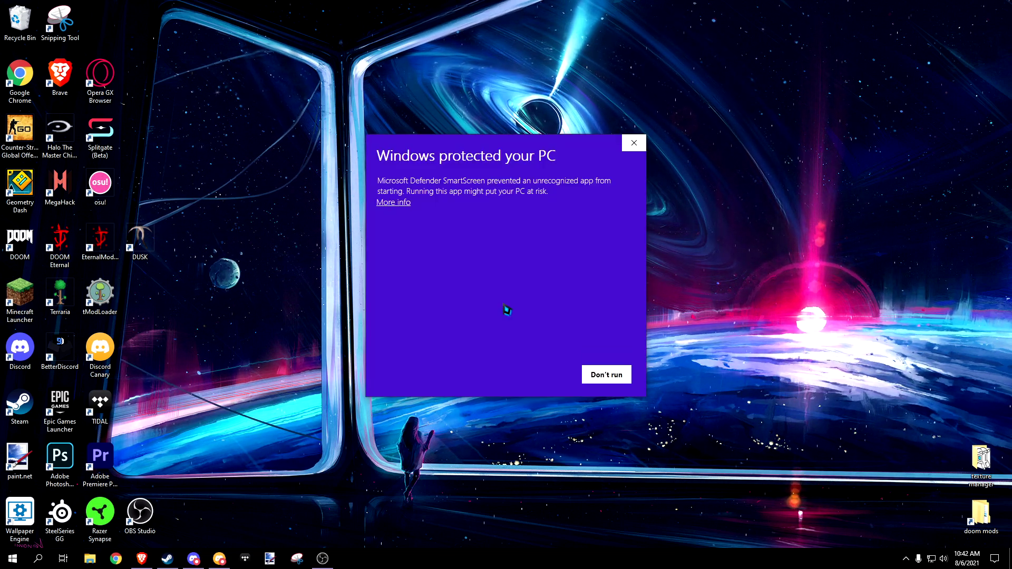
left_click(396, 202)
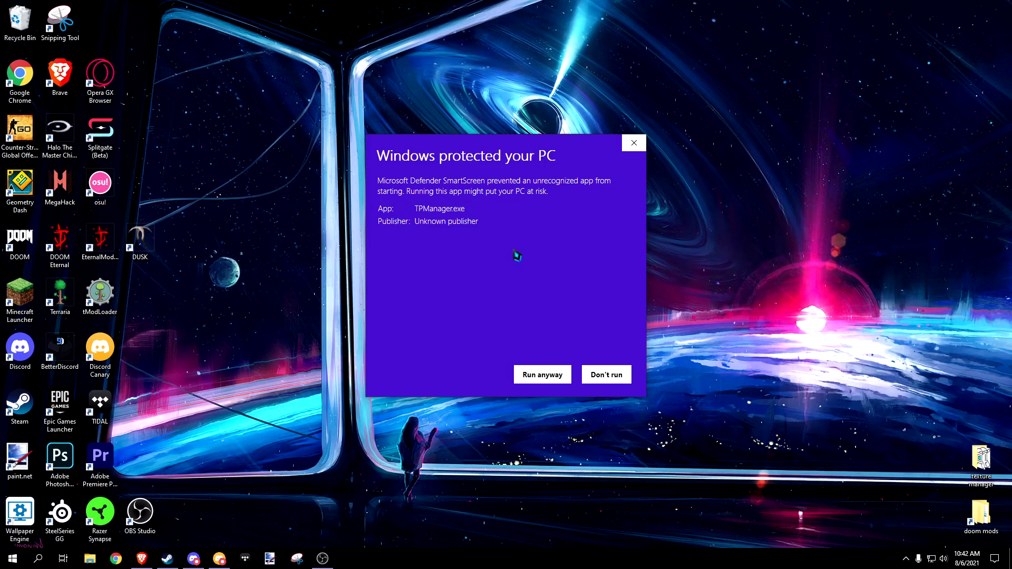
left_click(535, 377)
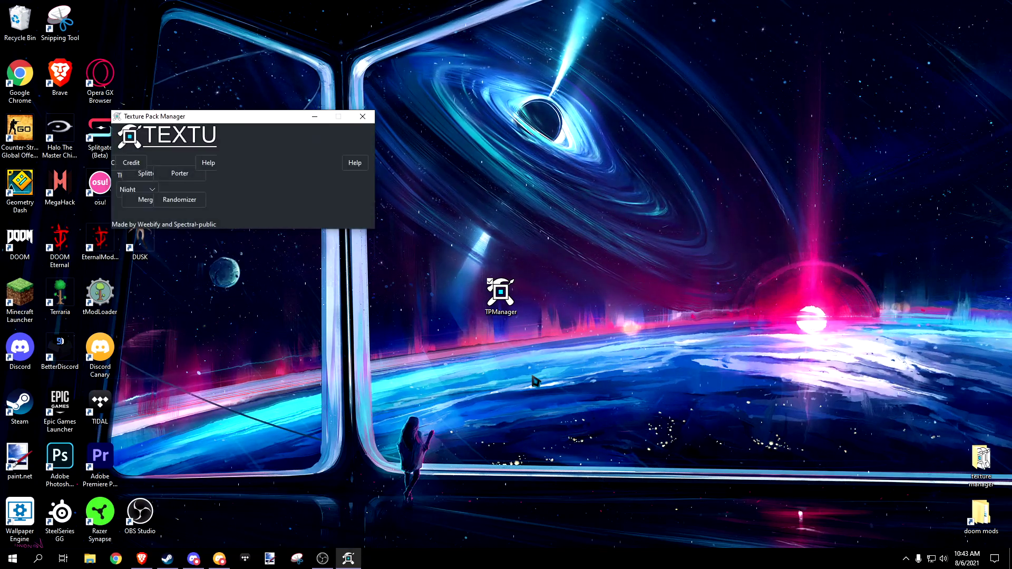
left_click_drag(278, 125, 536, 278)
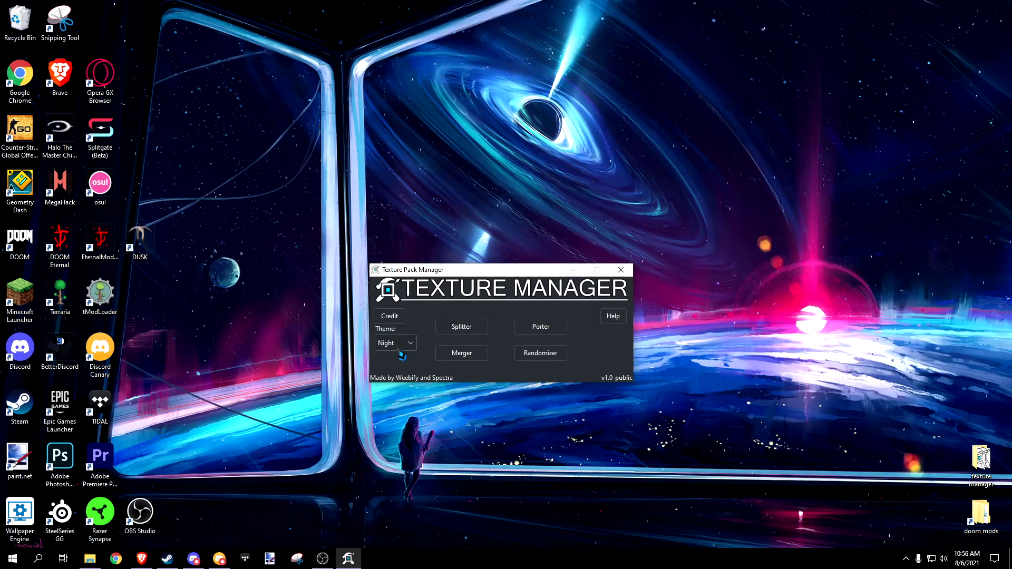
Switch the theme to Light and back to Night.
left_click(401, 348)
left_click(395, 356)
left_click(401, 344)
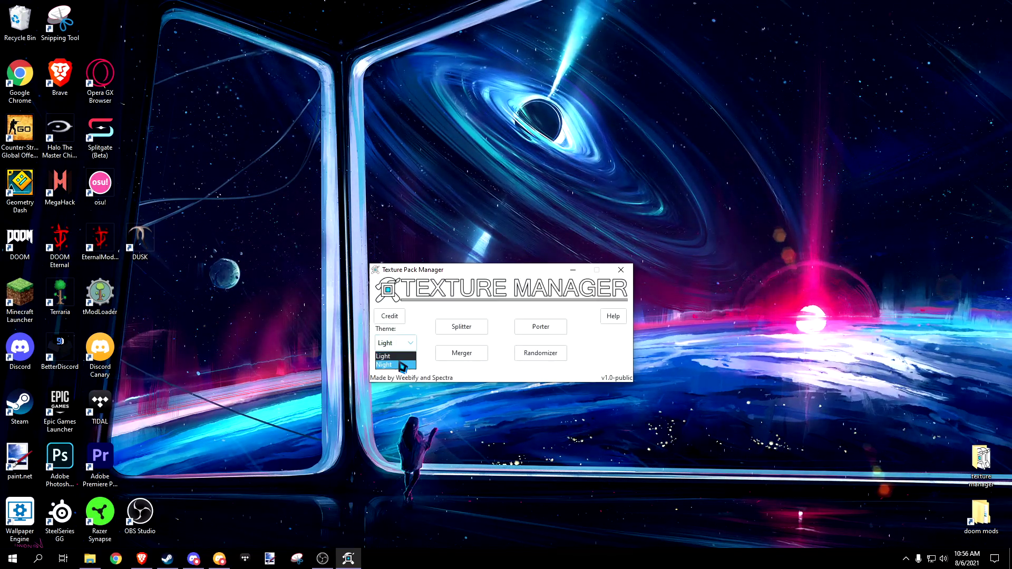
left_click(395, 365)
scroll(404, 348, "up", 1)
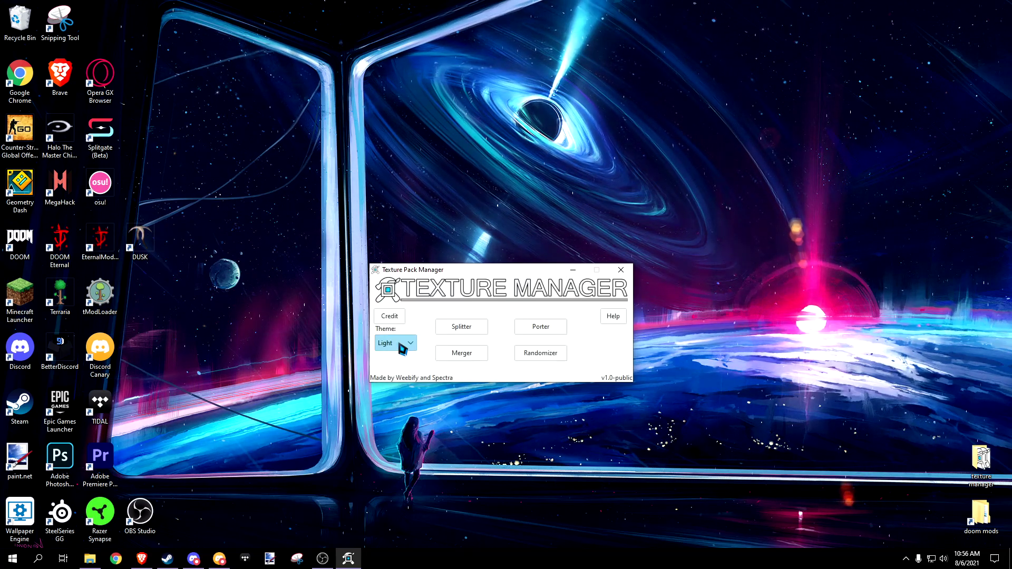
scroll(404, 358, "down", 1)
View the credits page and read through the Texture Manager Help document's feature descriptions.
left_click(397, 317)
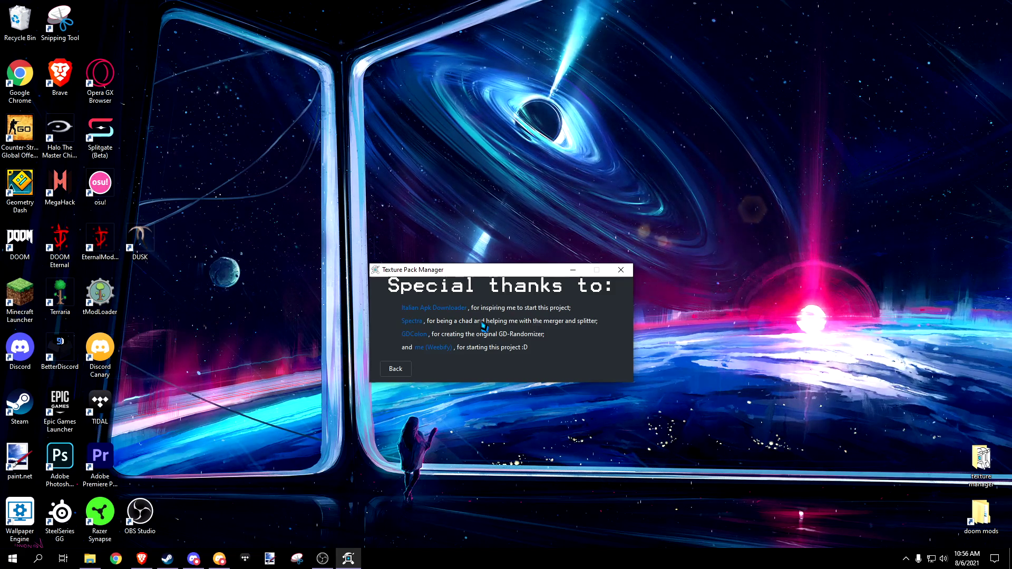
left_click(396, 369)
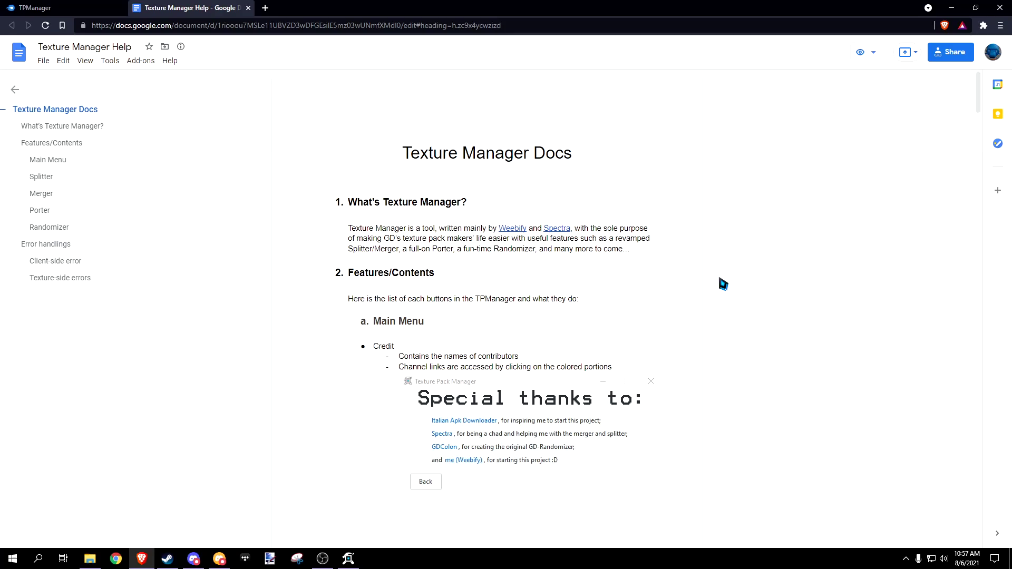
scroll(719, 278, "down", 12)
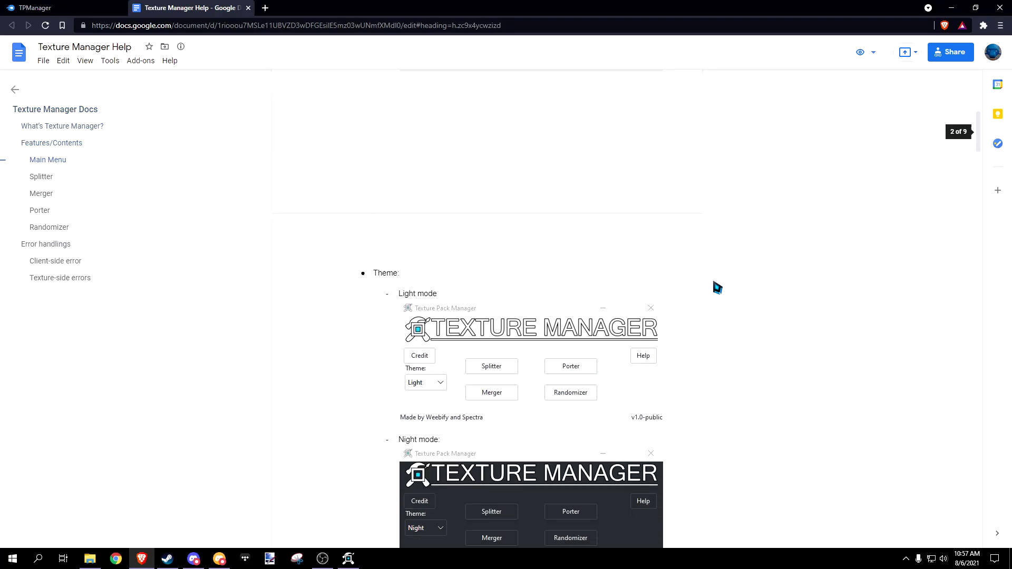
scroll(700, 287, "down", 20)
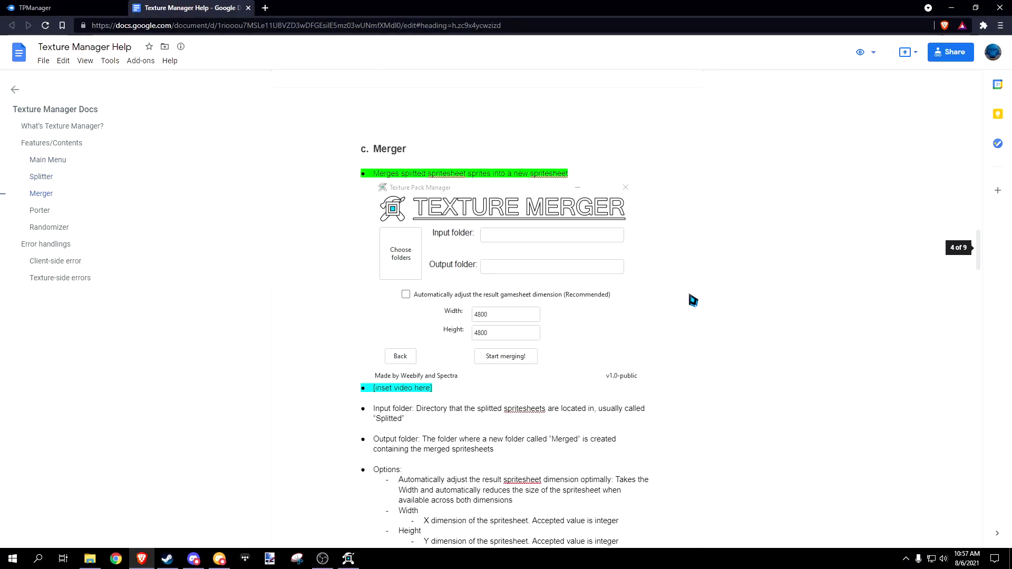
scroll(686, 295, "down", 18)
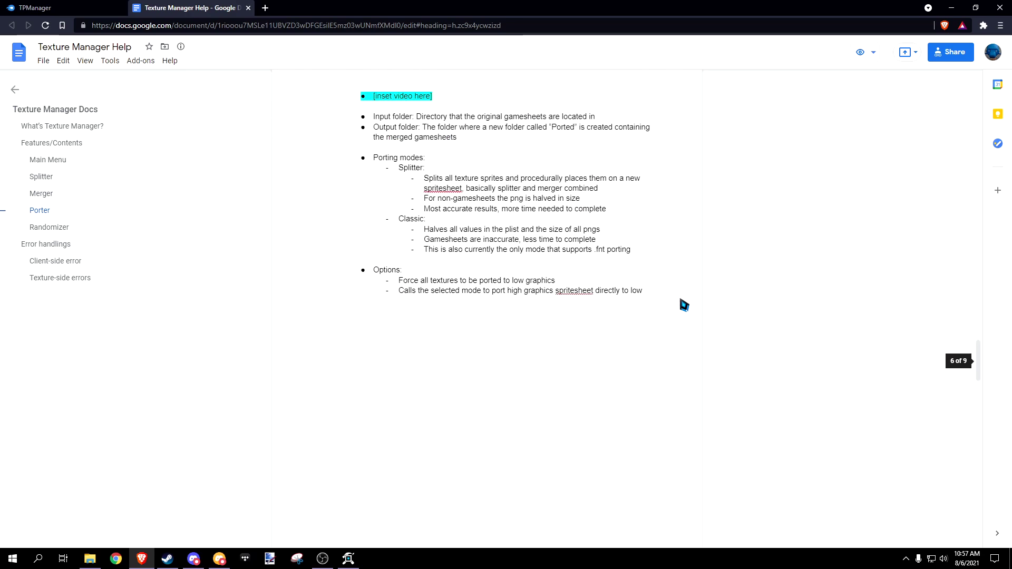
scroll(671, 312, "down", 8)
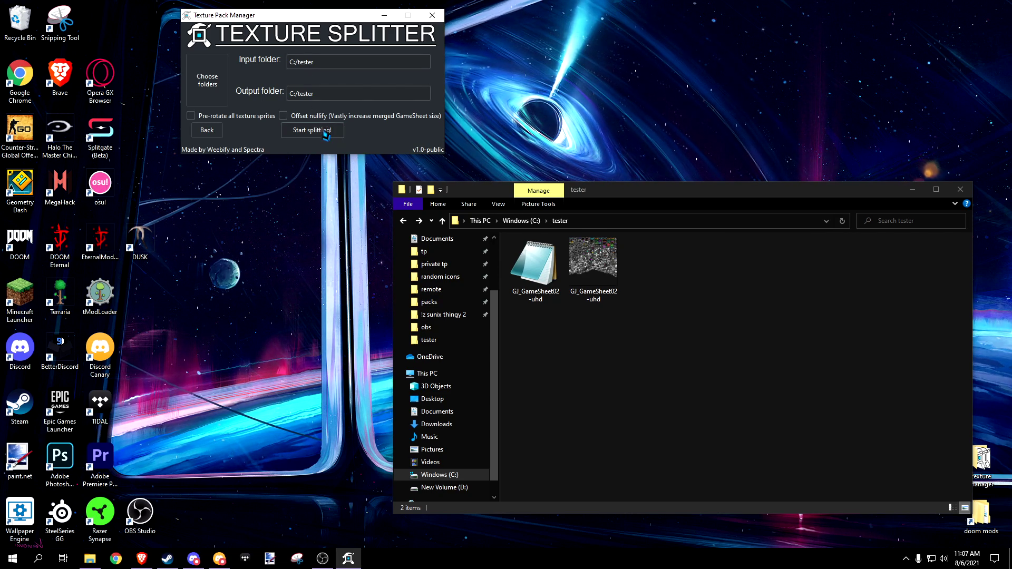
Split the gamesheet in C:/tester without pre-rotation or offset nullify, and browse the sprites in the Splitted folder.
left_click(326, 135)
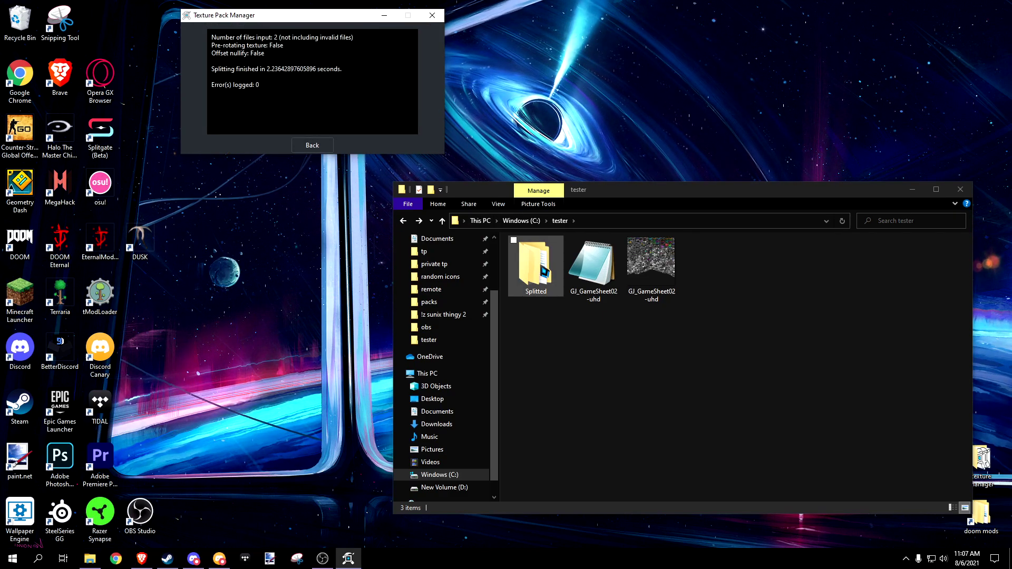
double_click(540, 269)
double_click(542, 257)
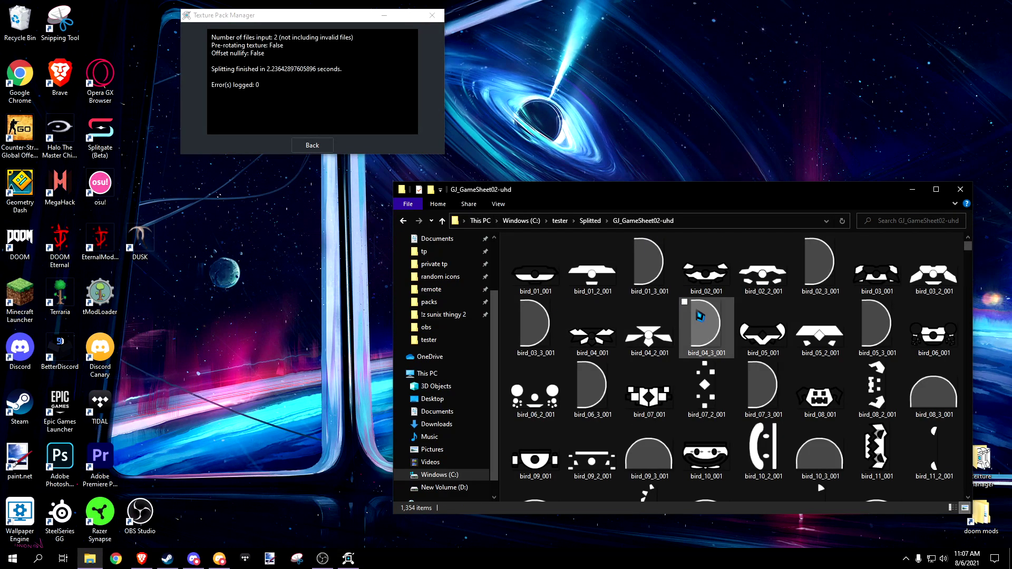
scroll(699, 316, "down", 12)
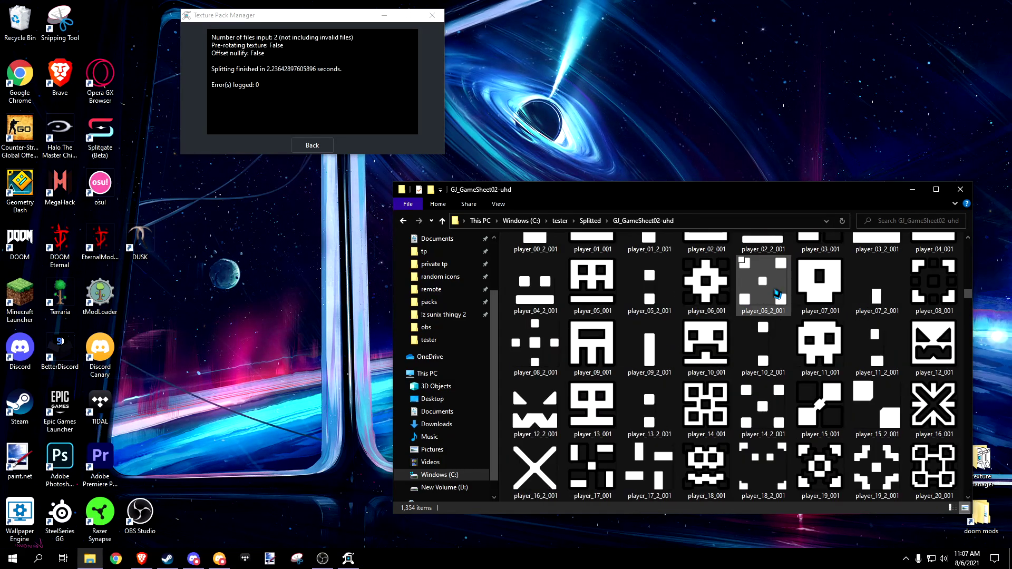
scroll(737, 306, "down", 15)
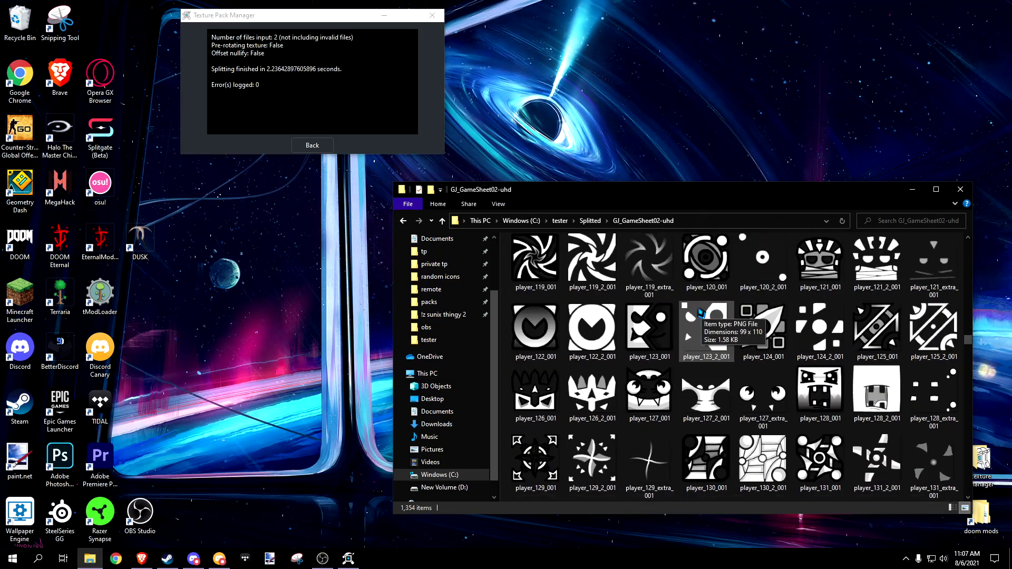
scroll(700, 314, "down", 6)
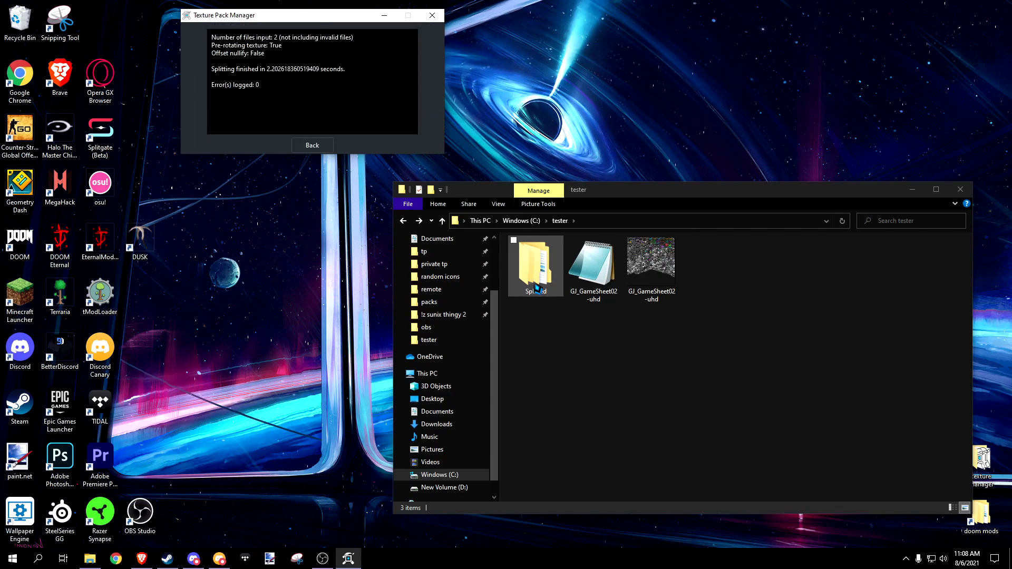
Examine the sprites in Splitted/GJ_GameSheet02-uhd from the pre-rotated split, and reopen the folder for the offset-nullified split.
double_click(537, 288)
double_click(594, 257)
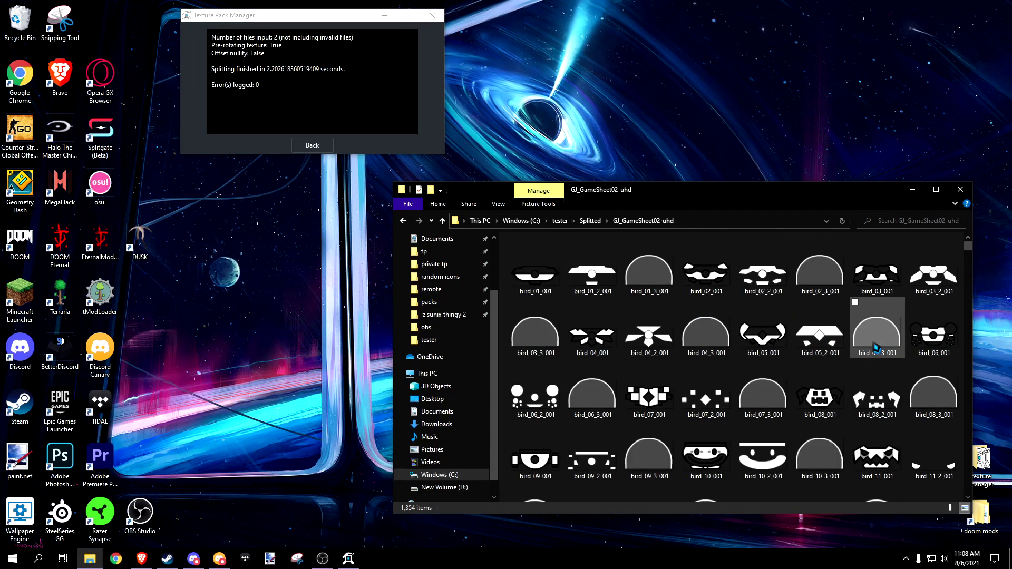
scroll(843, 385, "down", 5)
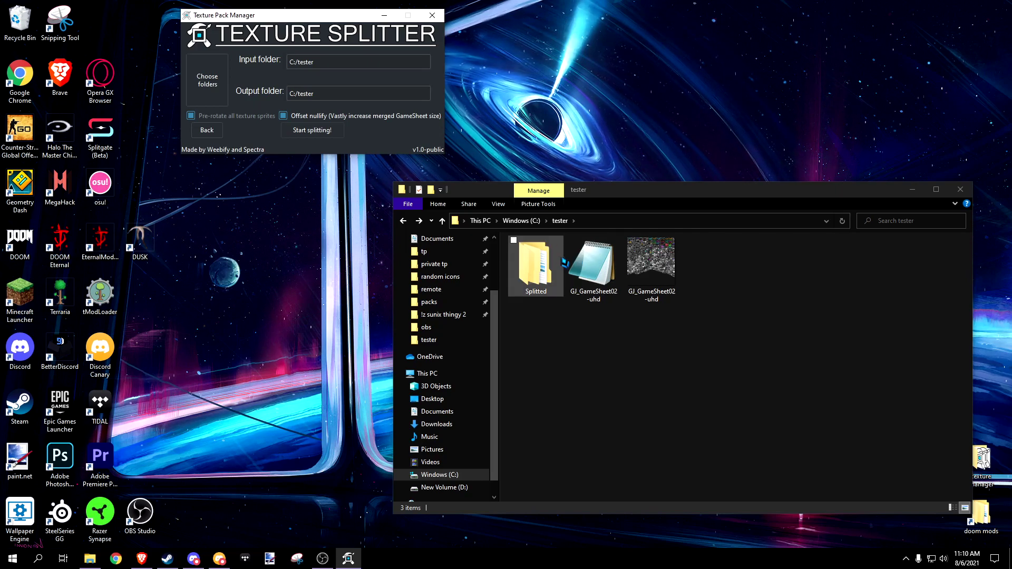
double_click(563, 264)
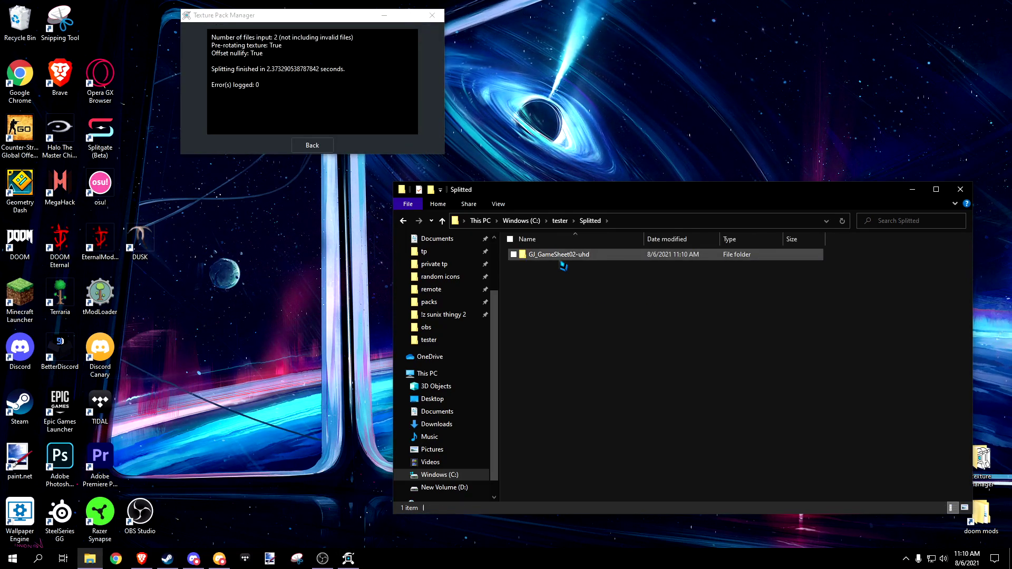
double_click(563, 257)
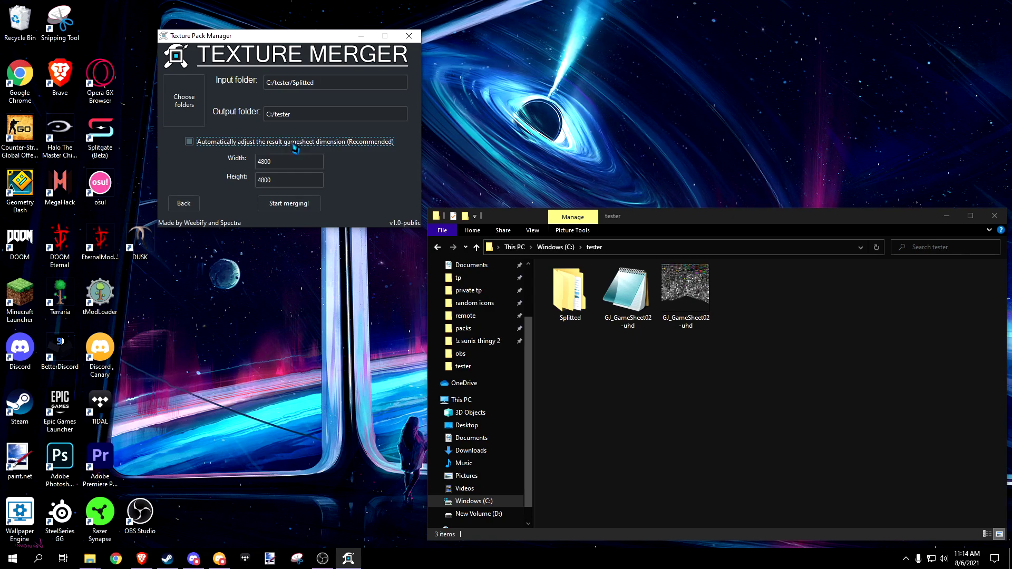
Merge the sprites from C:/tester/Splitted with automatic gamesheet dimensions, and open the merged GJ_GameSheet02-uhd image in paint.net.
left_click(312, 205)
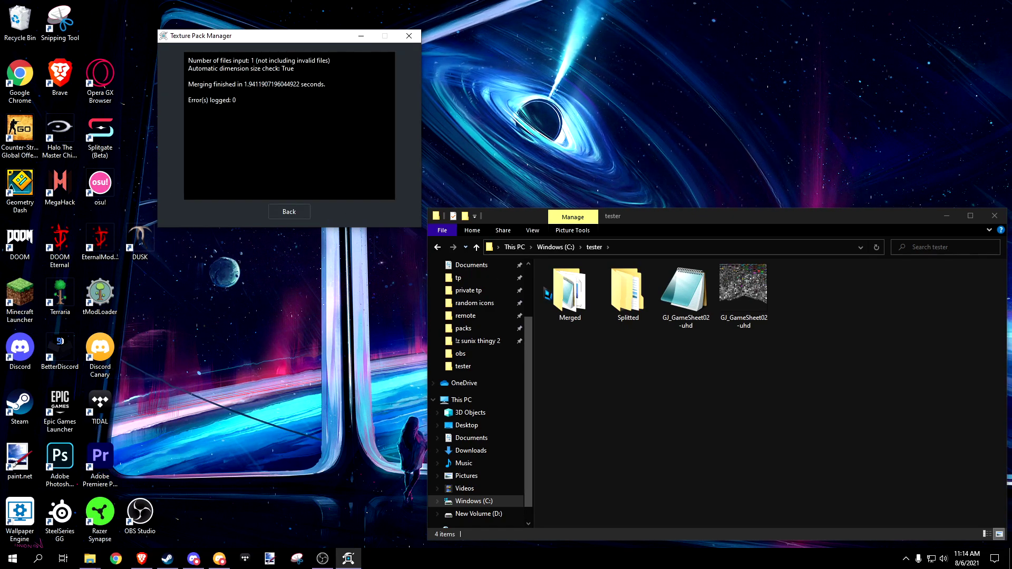
double_click(576, 313)
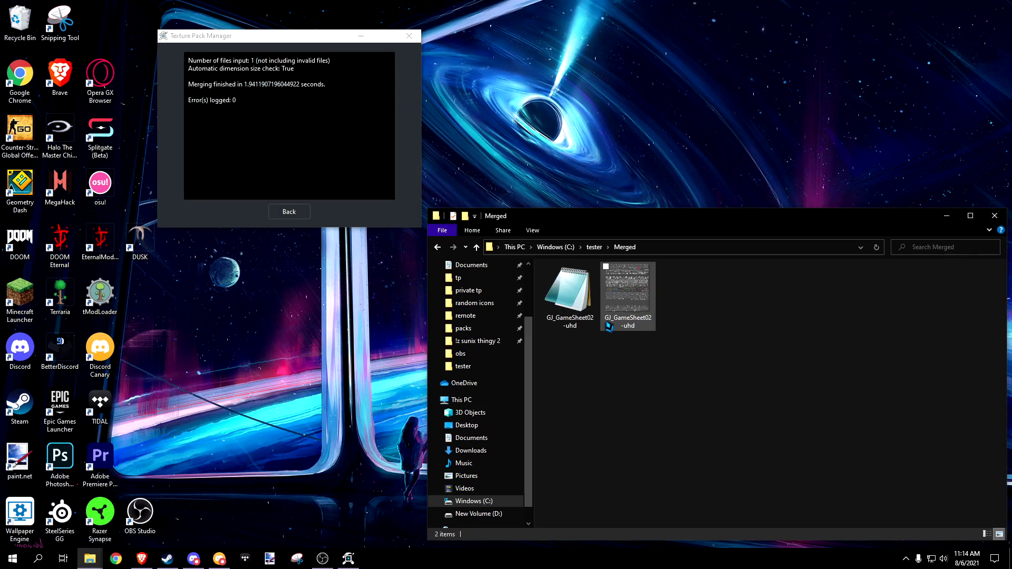
right_click(622, 313)
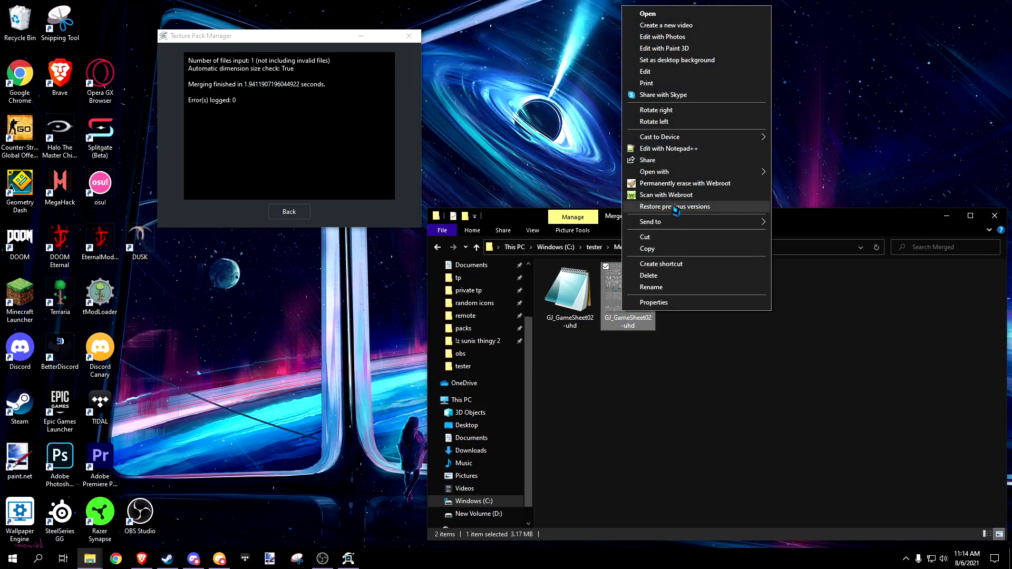
mouse_move(685, 171)
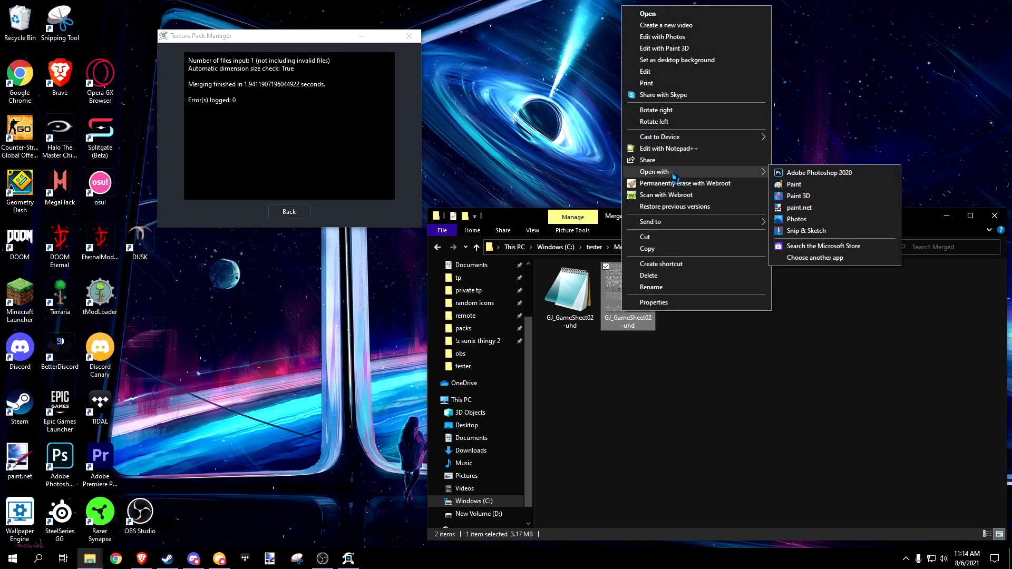
left_click(806, 207)
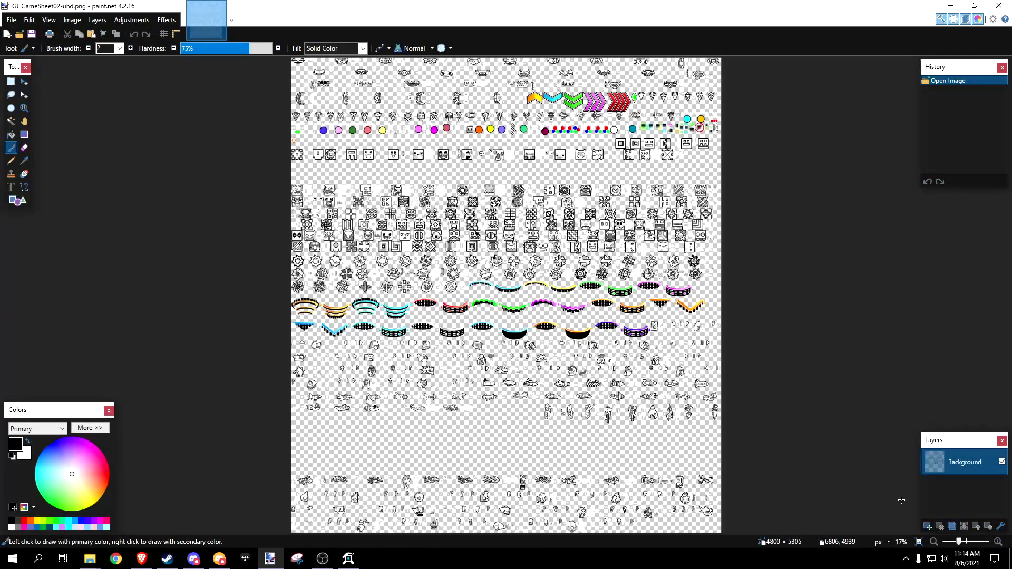
Add a new layer beneath the merged gamesheet, fill it entirely with blue, and inspect the sprite layout.
key("ctrl+a")
key("ctrl+shift+n")
key("ctrl+Page_Down")
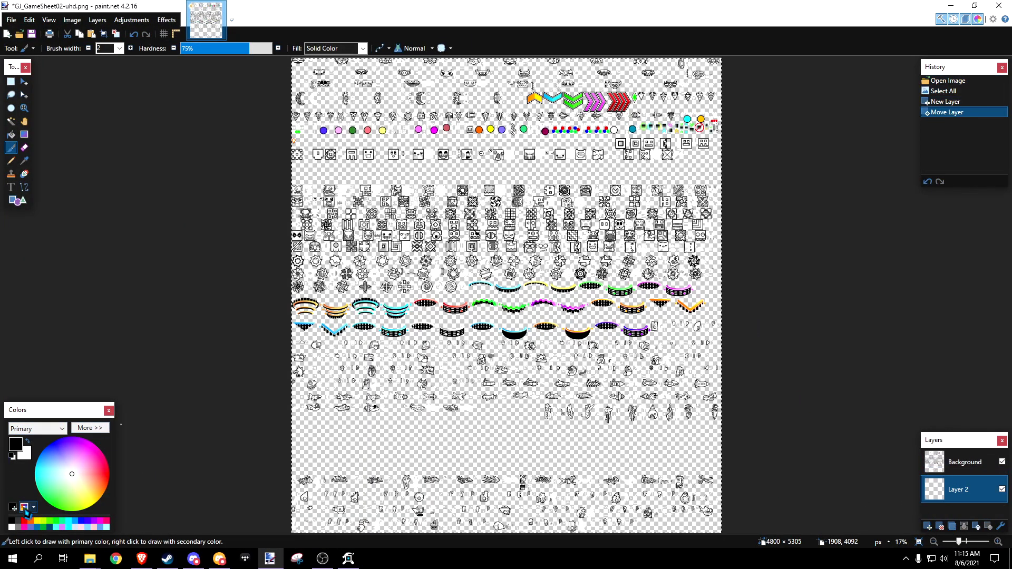
key("BackSpace")
key("s")
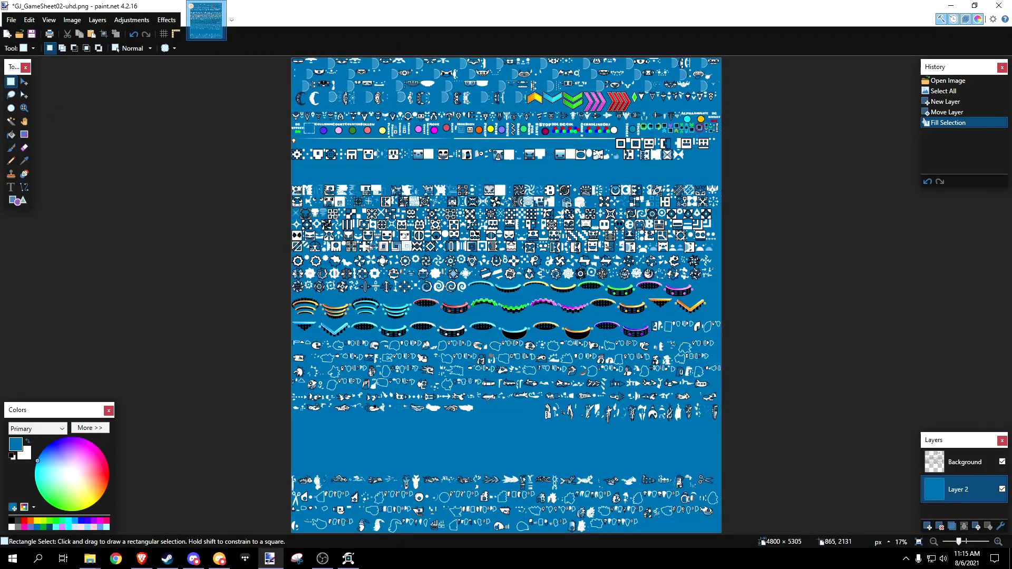
left_click(635, 442)
scroll(635, 442, "up", 4, "ctrl")
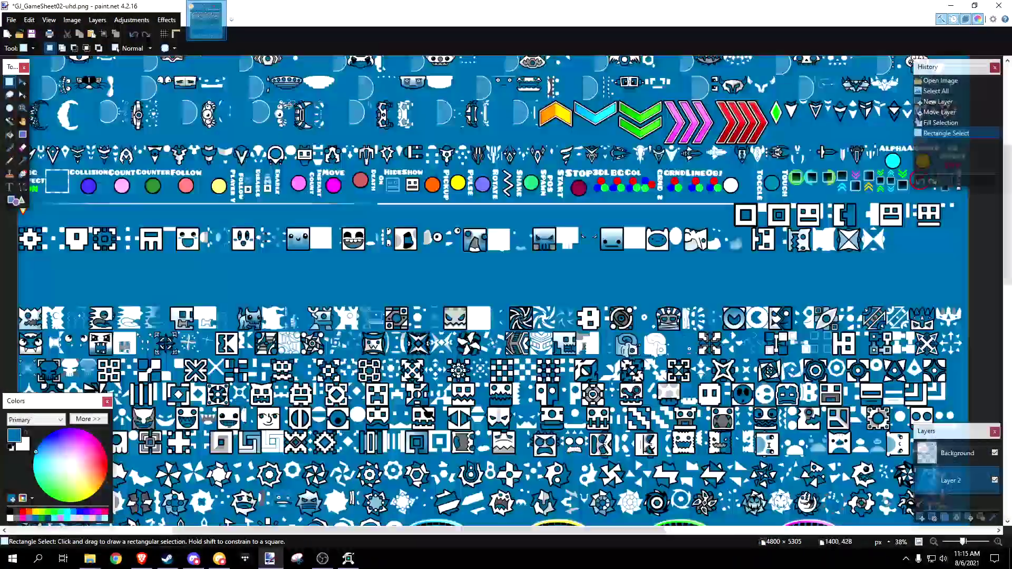
scroll(560, 354, "down", 10)
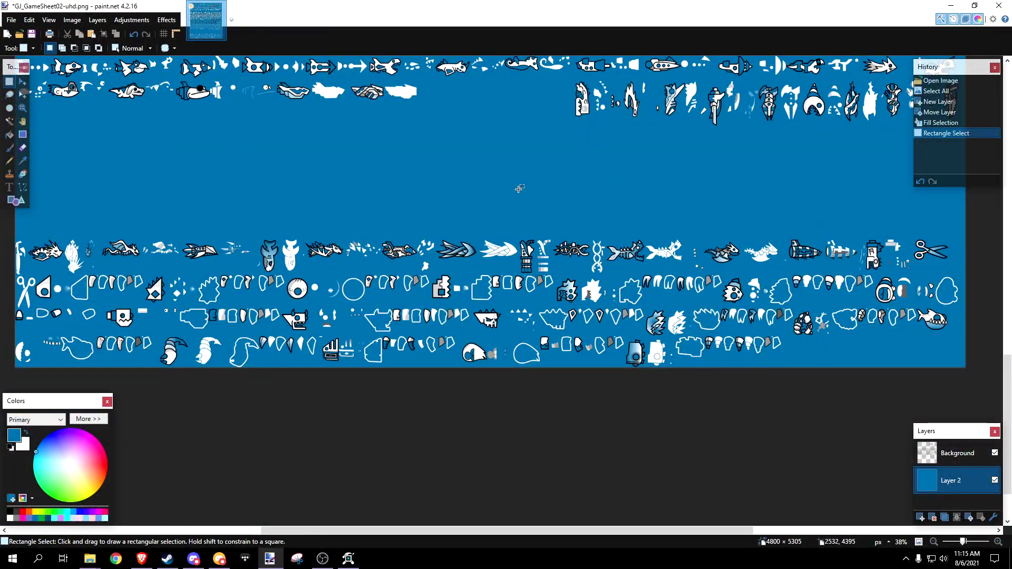
scroll(855, 360, "down", 4, "ctrl")
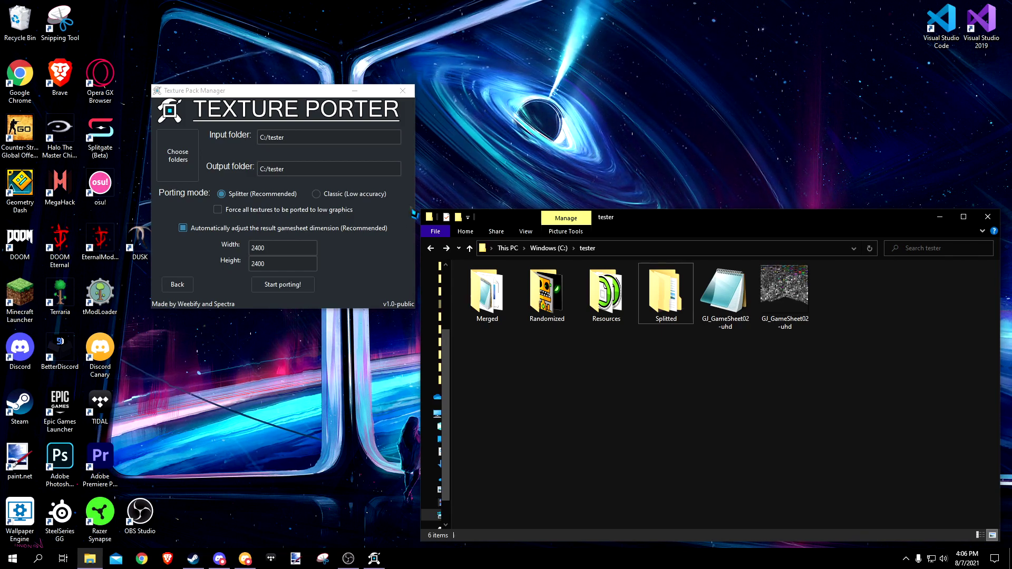
Port the gamesheet in C:/tester using Splitter mode with automatic dimensions, and select the gamesheet image in the Ported folder.
left_click(323, 230)
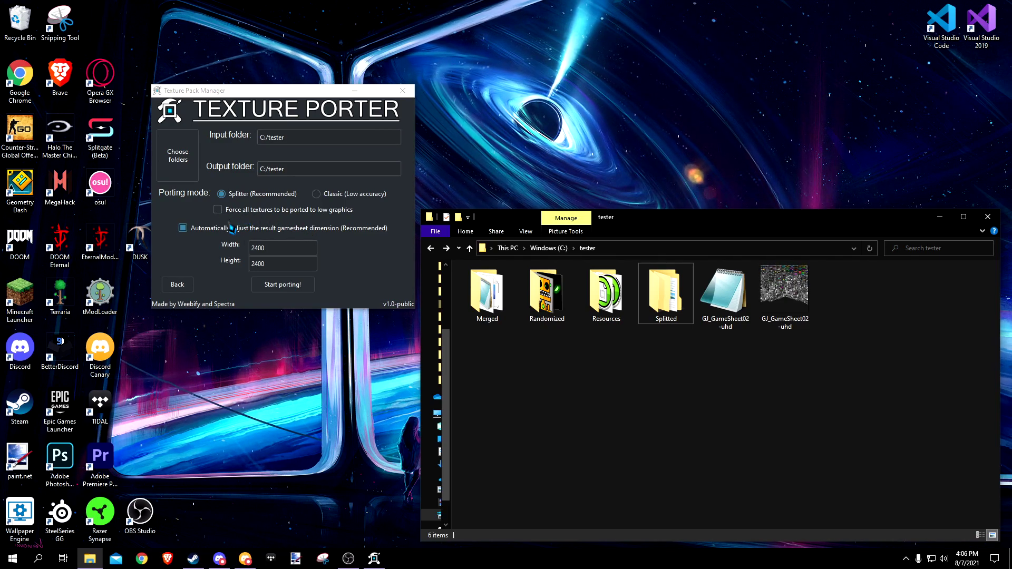
left_click(292, 291)
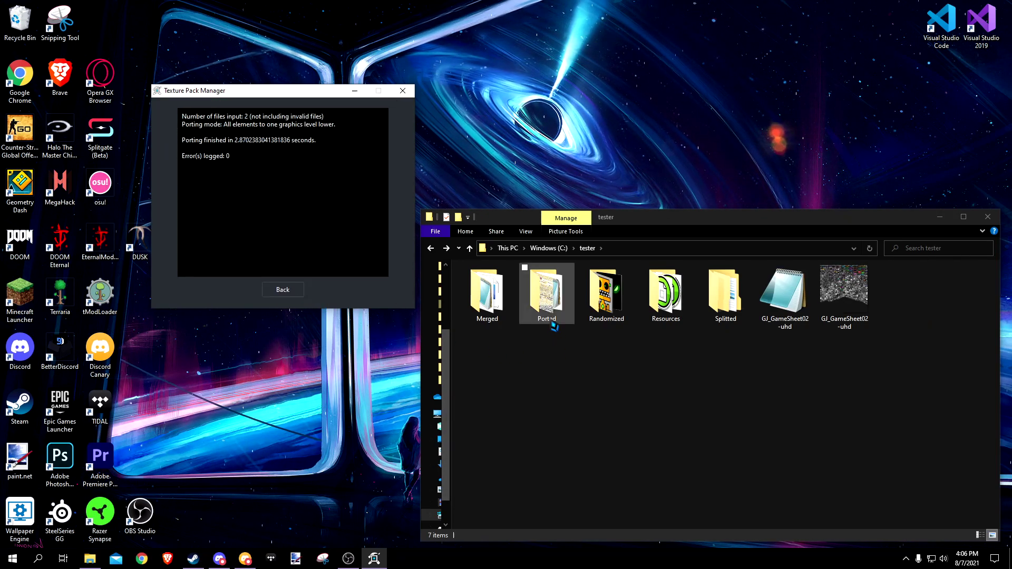
double_click(553, 323)
left_click(556, 315)
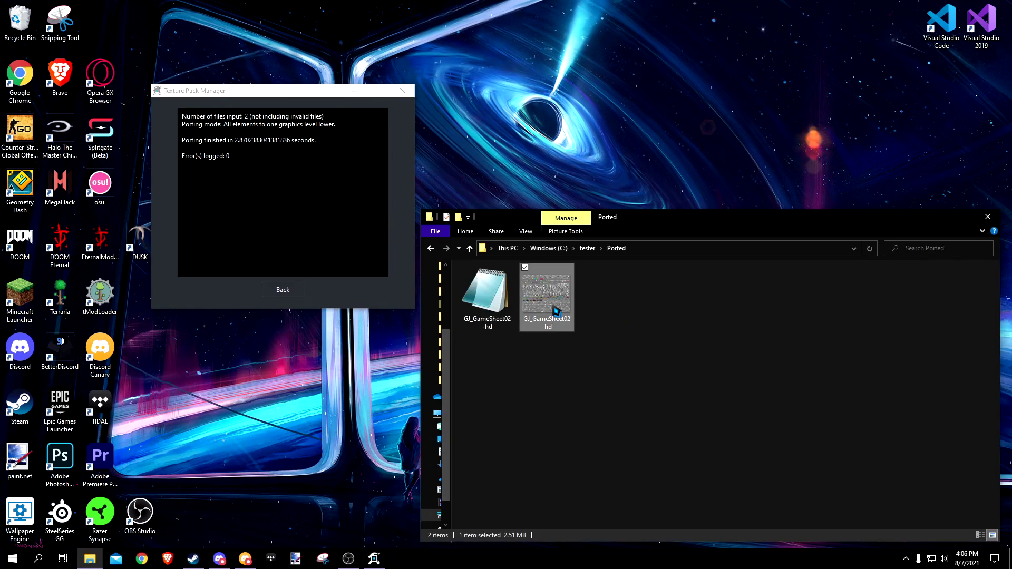
Open the ported GJ_GameSheet02-hd image in paint.net and add a new layer beneath the gamesheet.
right_click(556, 313)
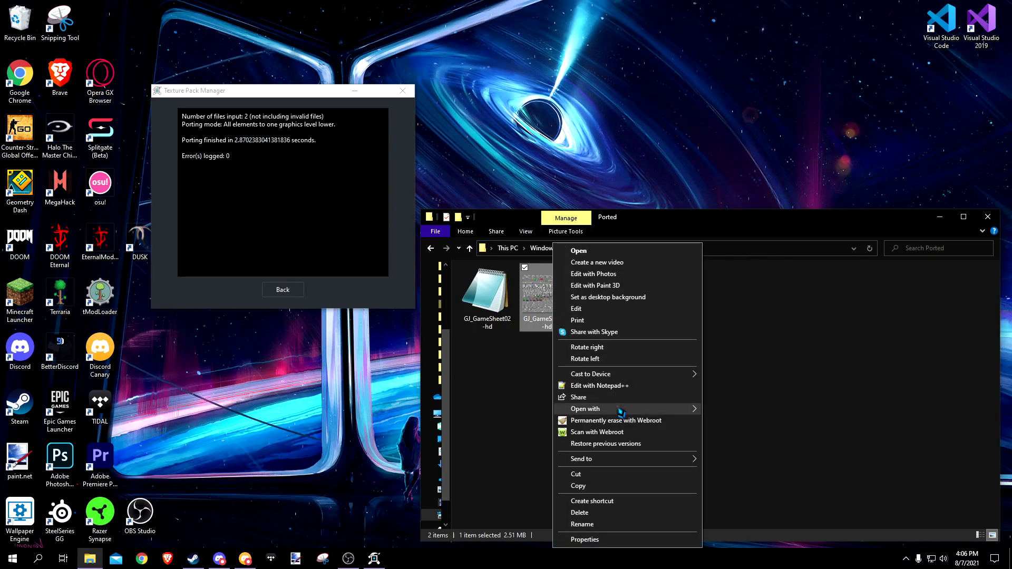
mouse_move(620, 413)
left_click(765, 446)
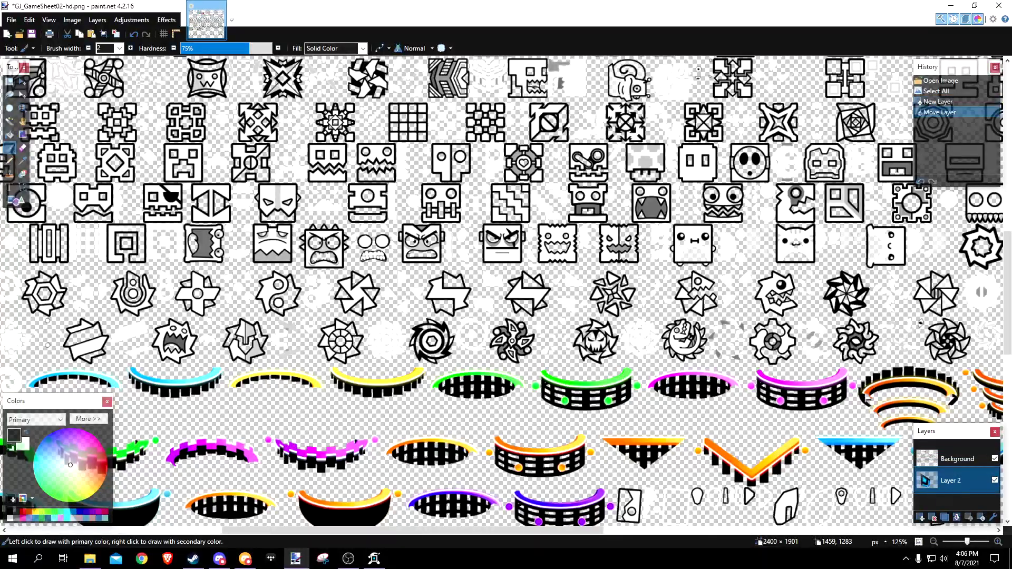
Fill Layer 2 entirely with a solid palette colour and inspect the sprites of the ported gamesheet against it.
left_click(36, 519)
key("BackSpace")
scroll(365, 223, "down", 5)
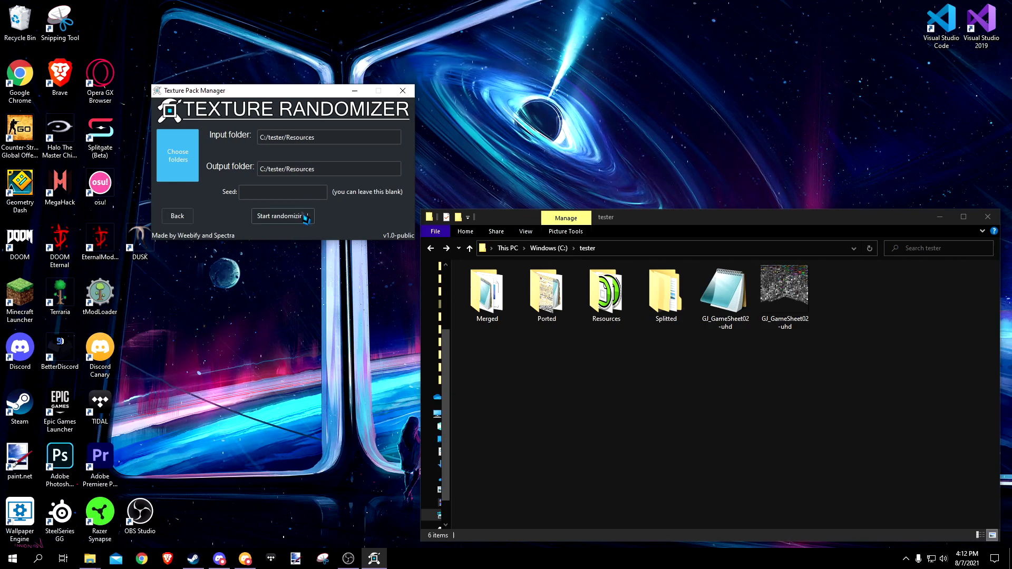
Randomize the textures with C:/tester/Resources as both input and output folder, leaving the seed blank.
left_click(304, 222)
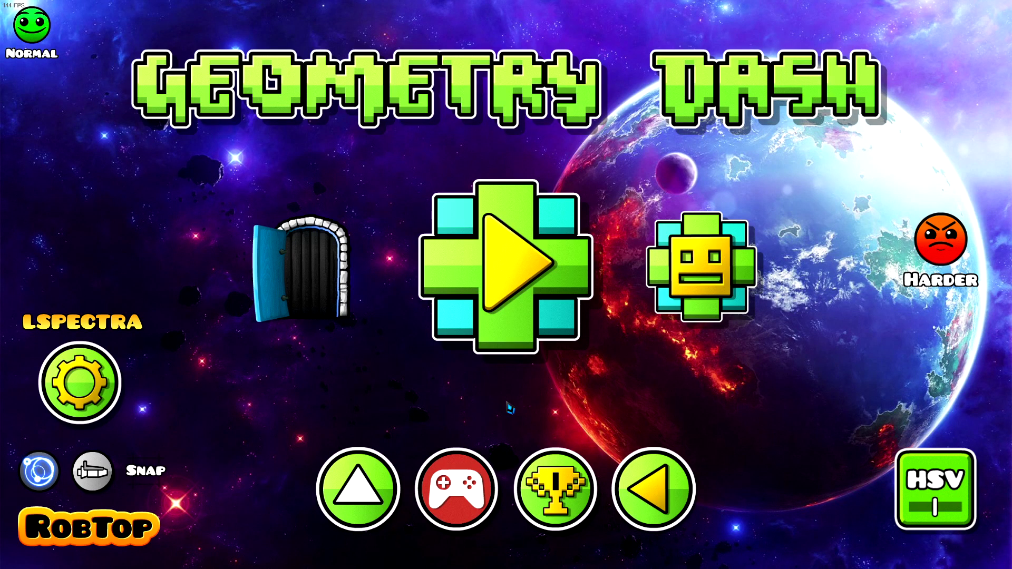
In Geometry Dash, examine the randomized textures in the icon selection, online levels and main level screens, returning to the main menu.
left_click(327, 318)
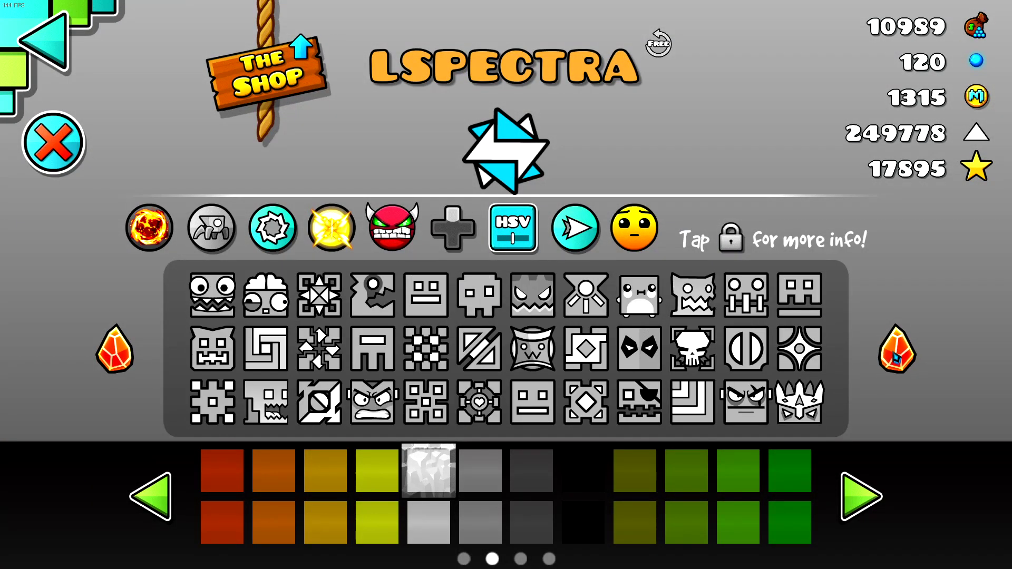
key("Left")
key("Escape")
left_click(676, 289)
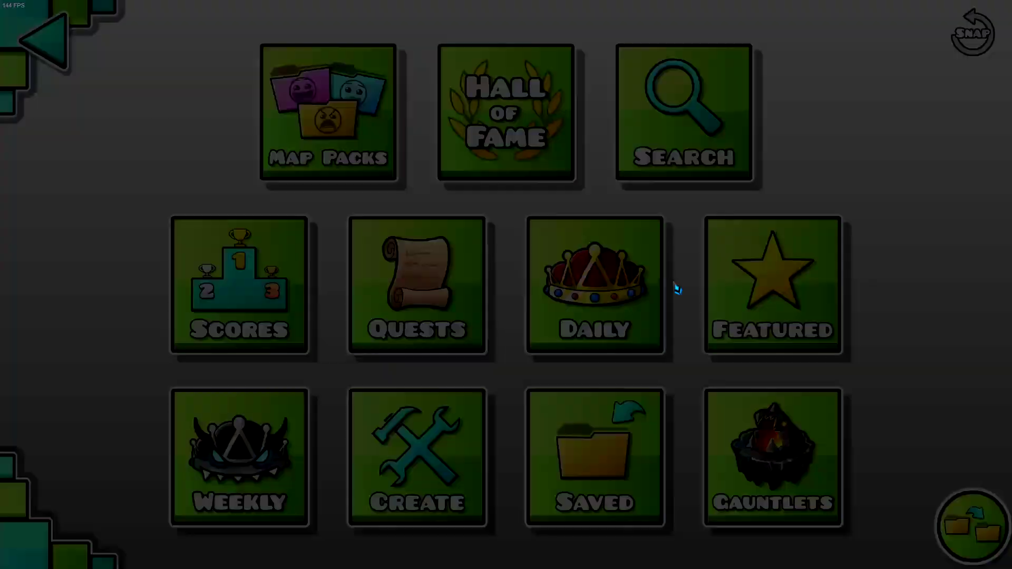
key("Escape")
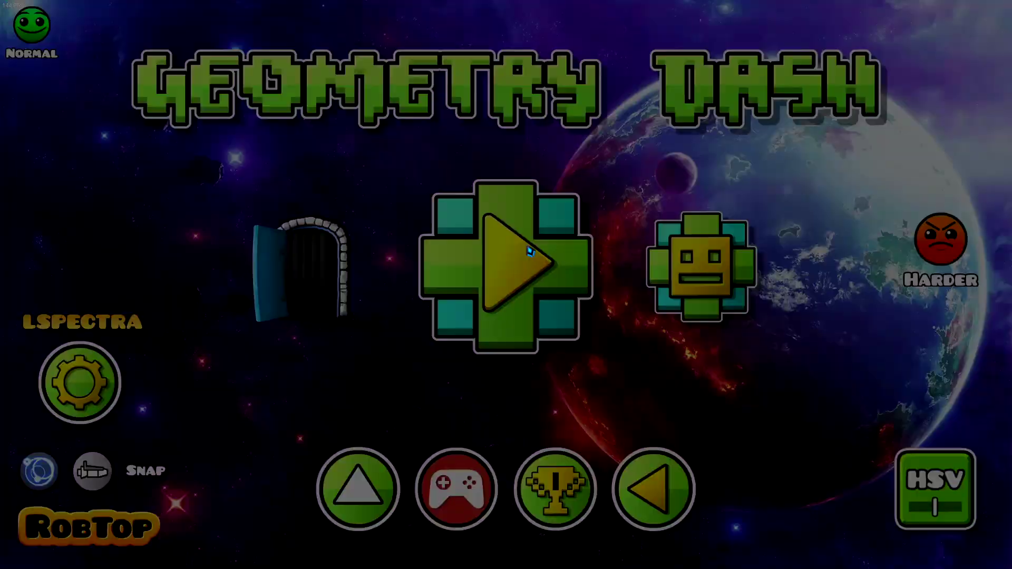
left_click(529, 252)
key("Escape")
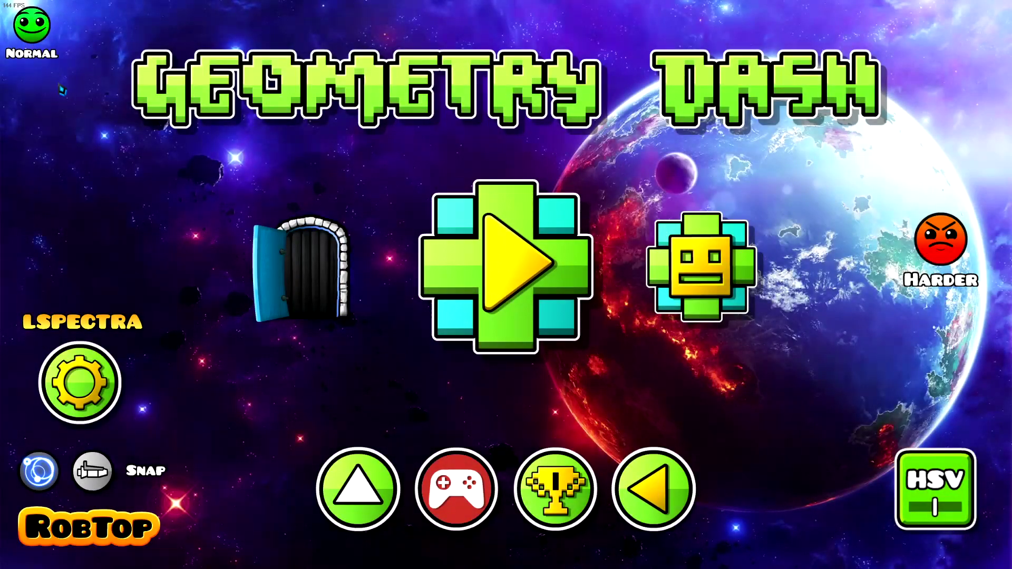